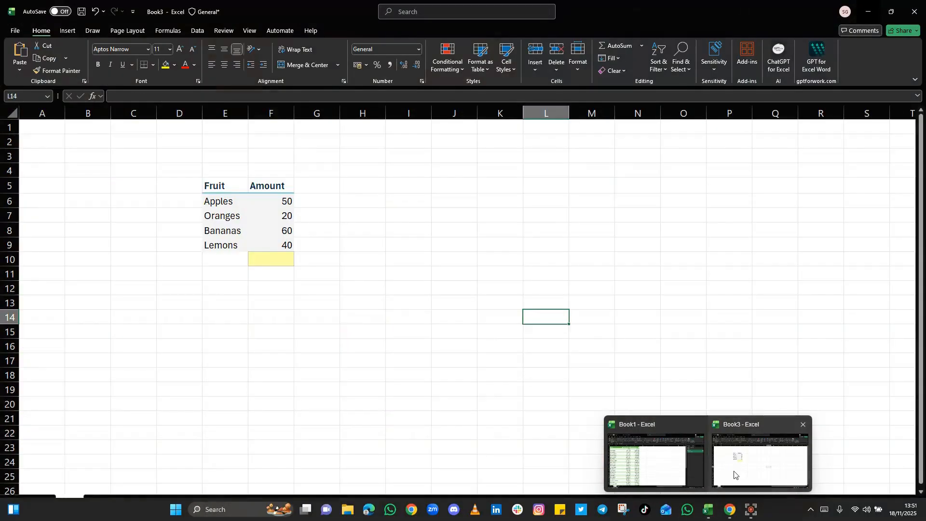
In the Book3 workbook, total the fruit amounts in cell F10 with the formula =SUM(F6,F7,F8,F9).
click(734, 471)
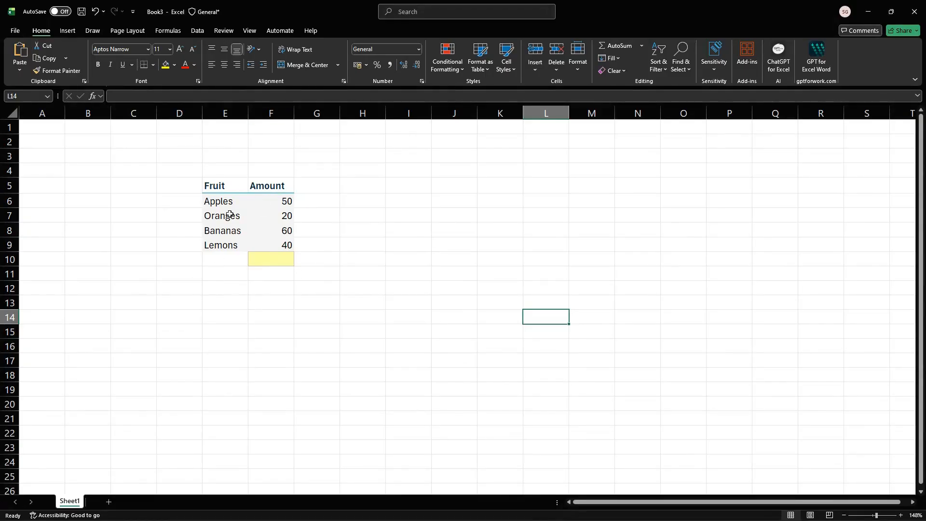
click(265, 263)
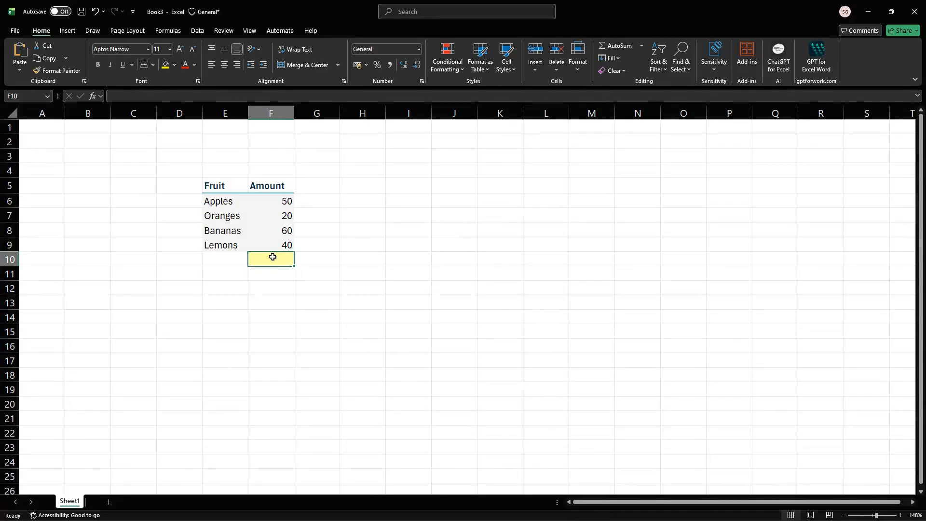
text(=)
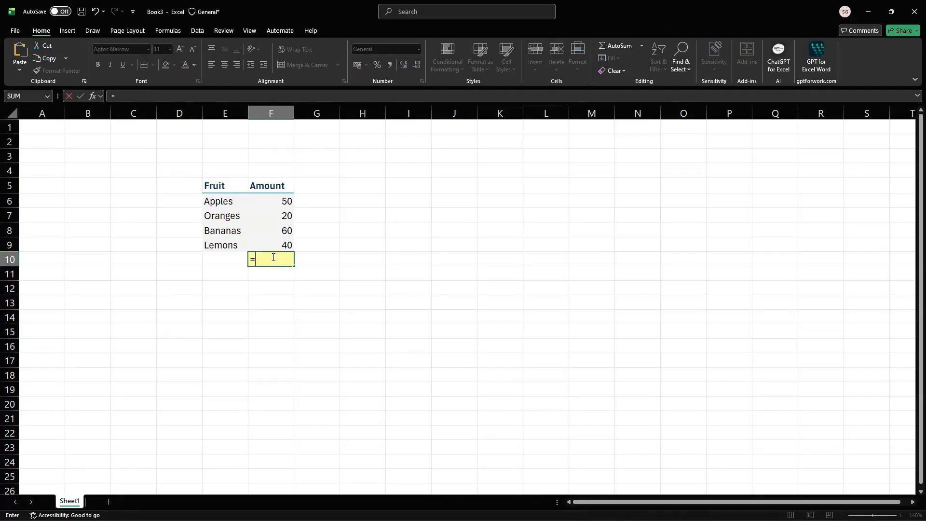
text(S)
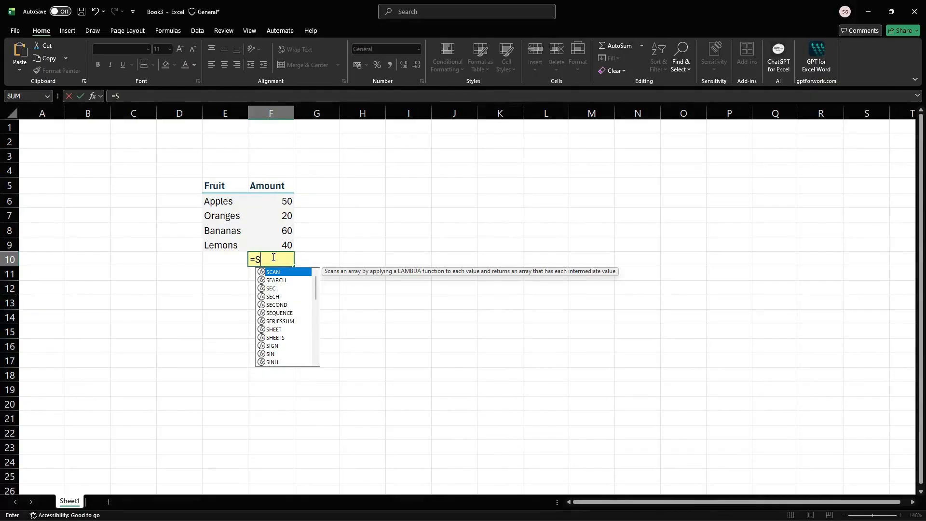
text(UM)
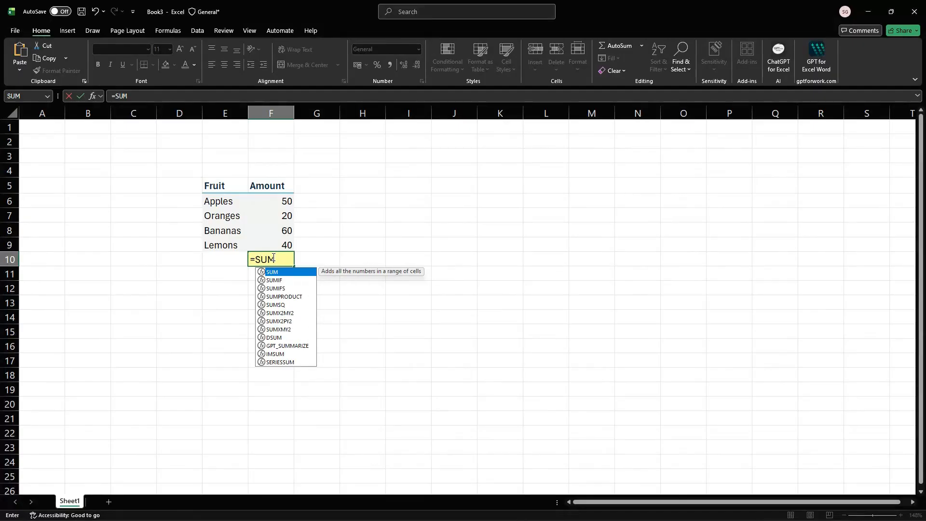
text(()
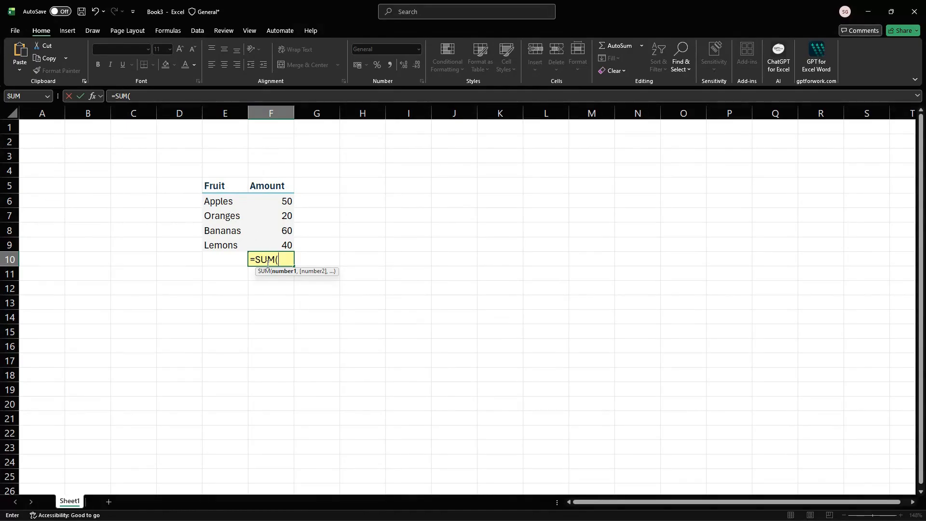
text(F^)
key(BackSpace)
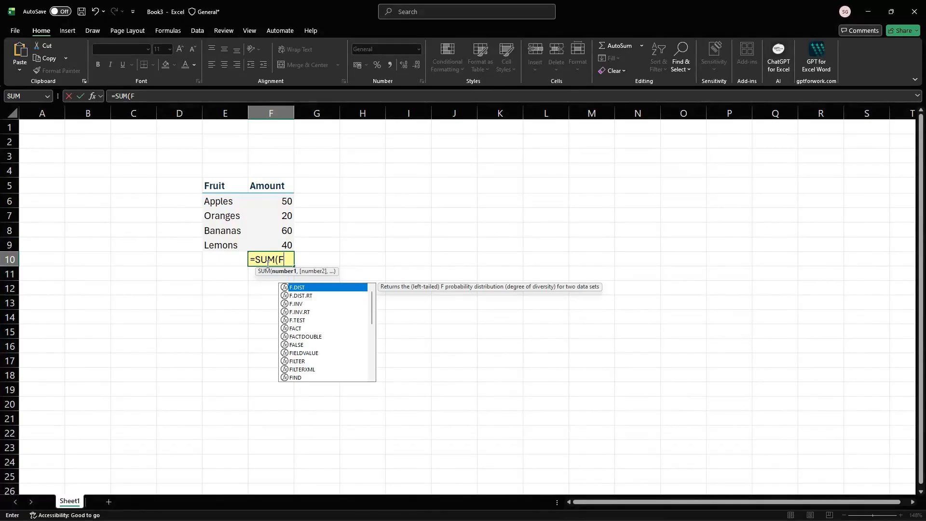
text(6)
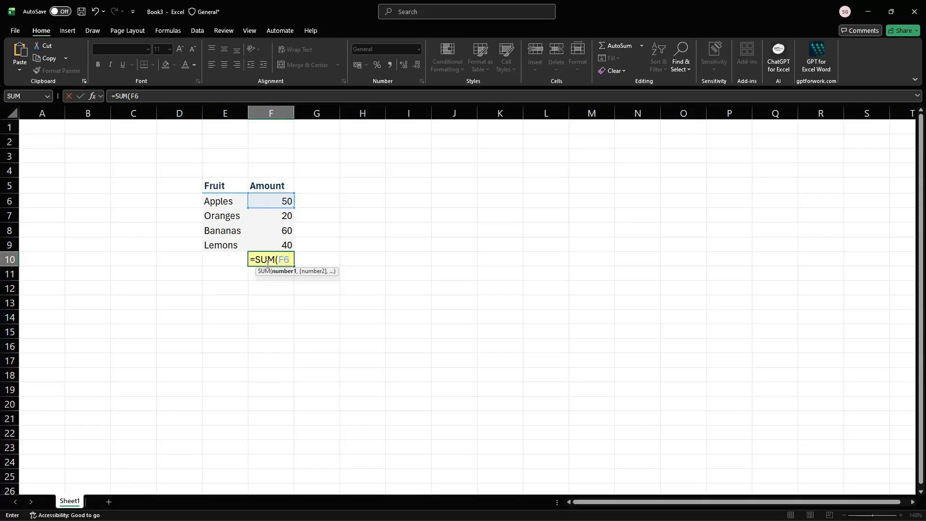
text(,)
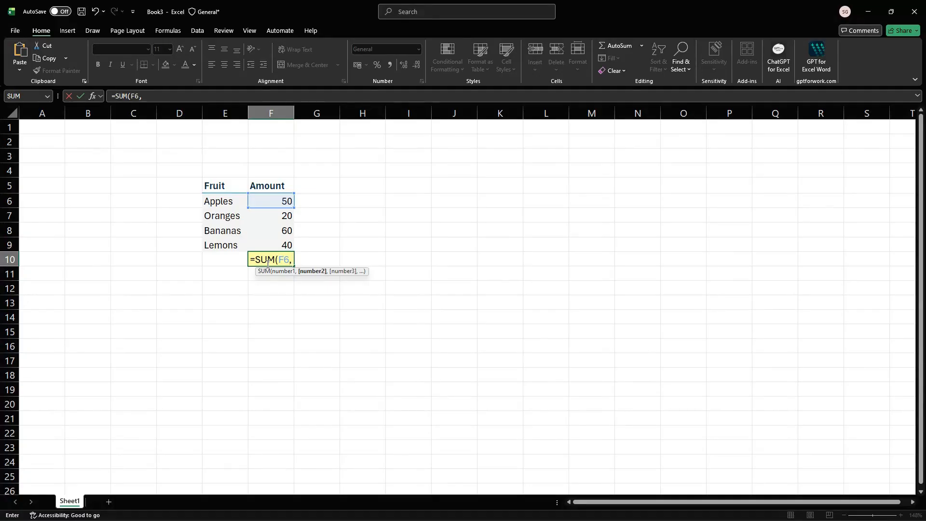
text(F7)
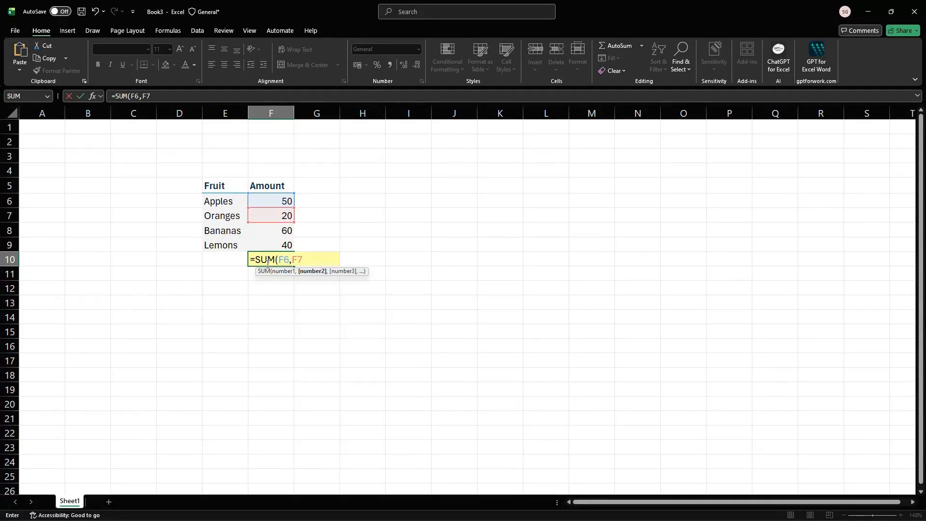
text(,)
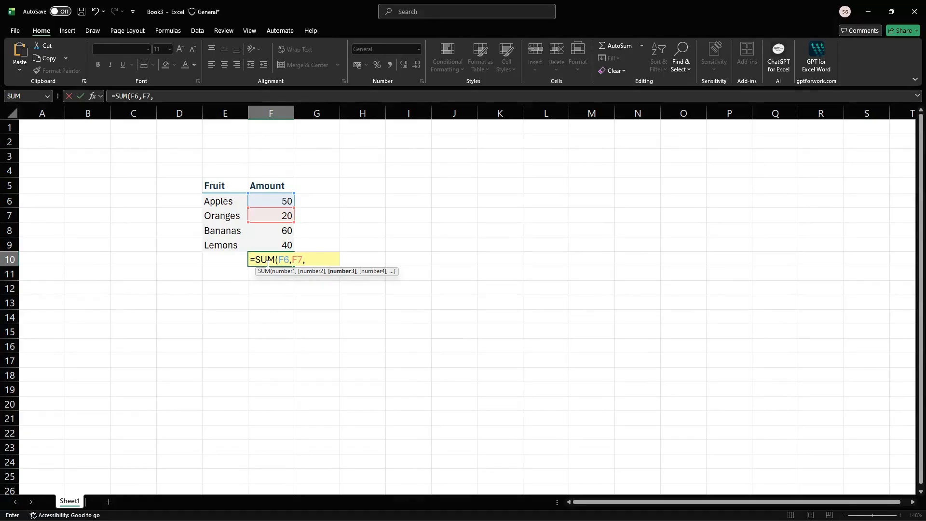
key(BackSpace)
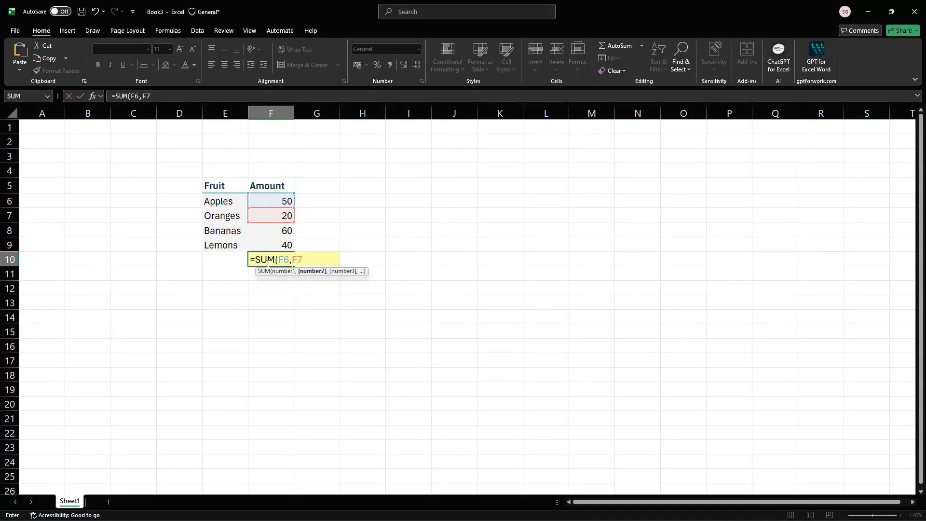
text(,)
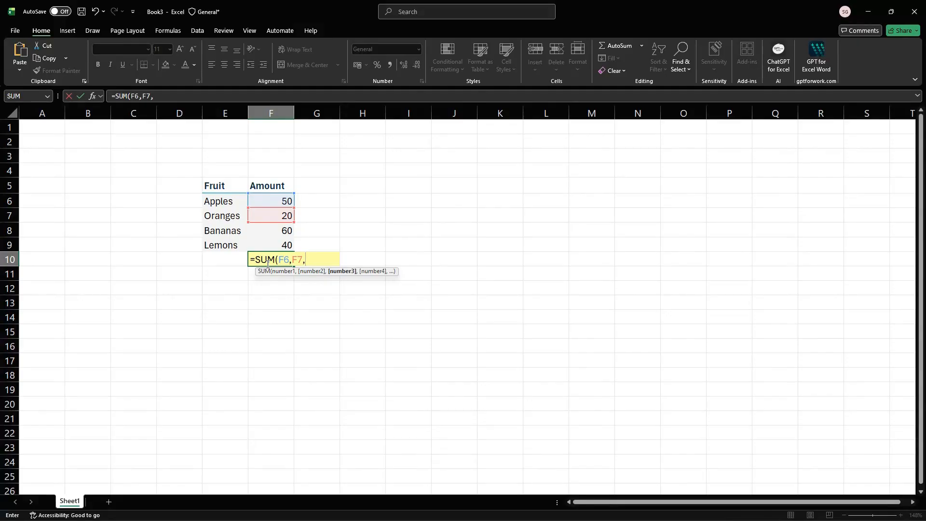
text(f)
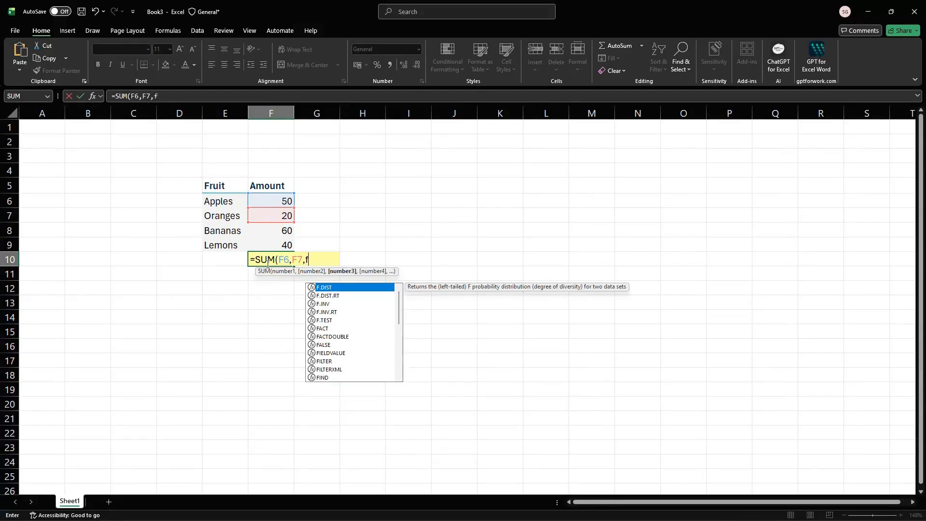
key(BackSpace)
text(F8,)
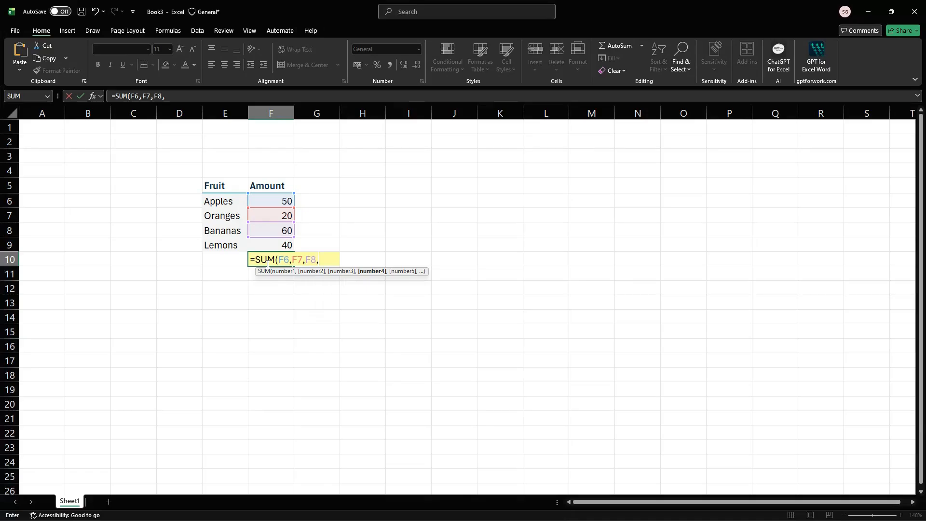
text(F9)
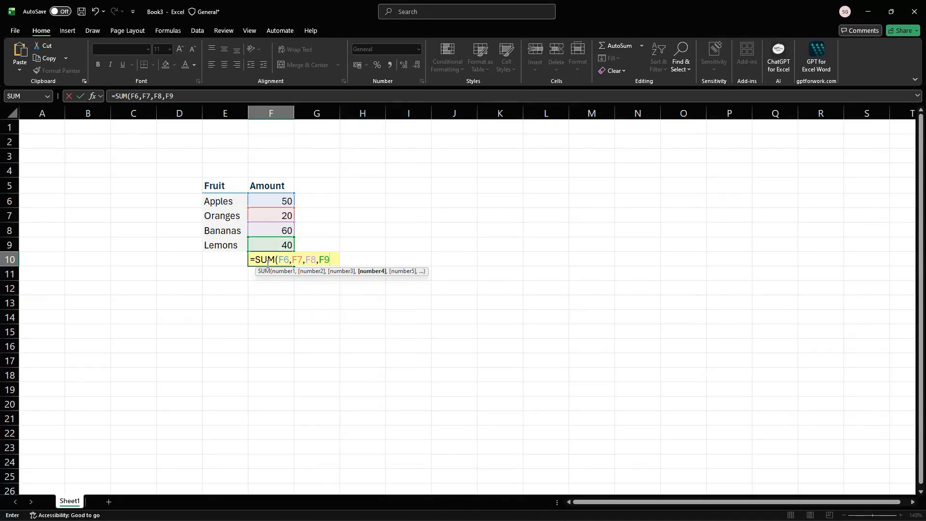
text())
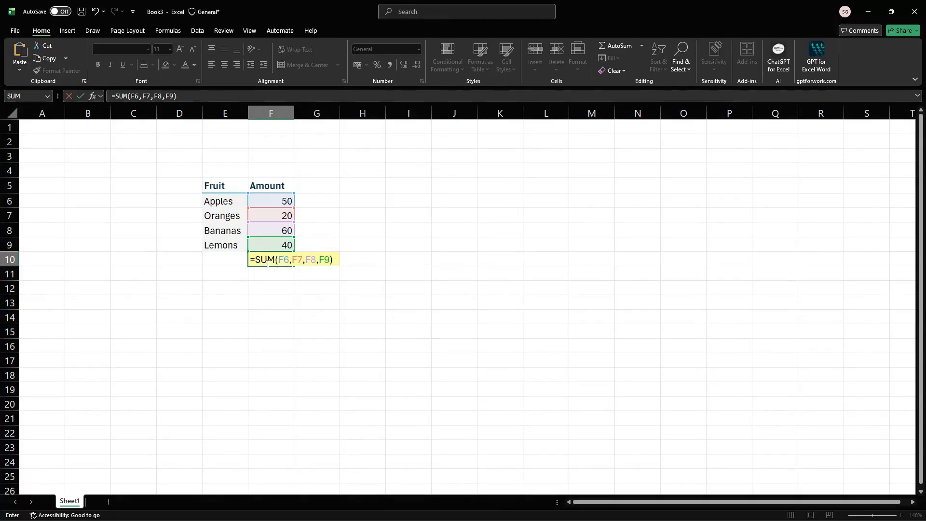
key(Return)
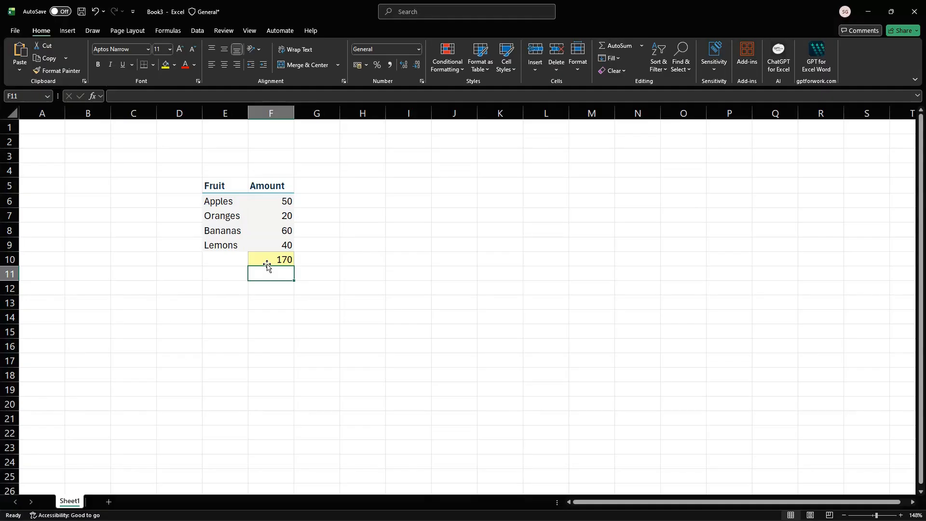
Edit the formula in F10 to use a continuous range instead of separate cells: =SUM(F6:F9).
click(276, 259)
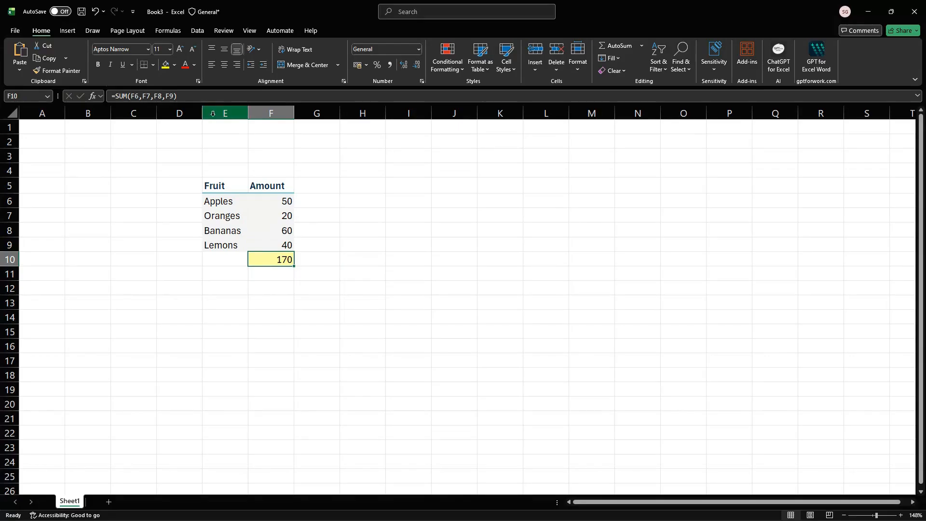
click(166, 96)
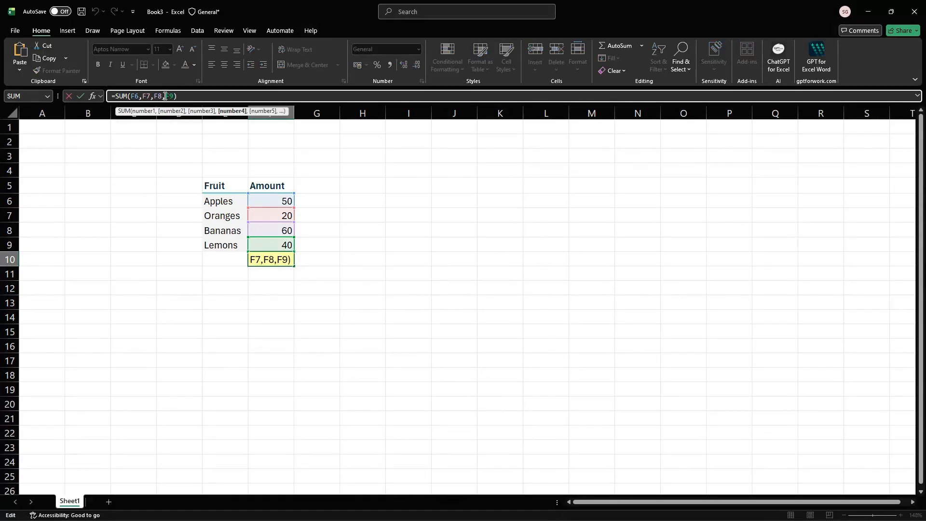
key(BackSpace)
key(BackSpace)
key(BackSpace)
key(BackSpace)
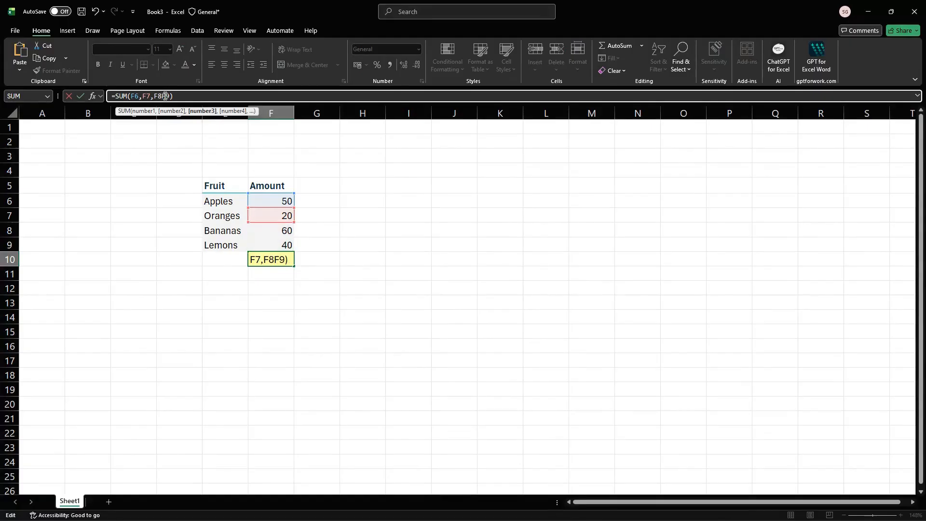
key(BackSpace)
key(BackSpace)
key(BackSpace)
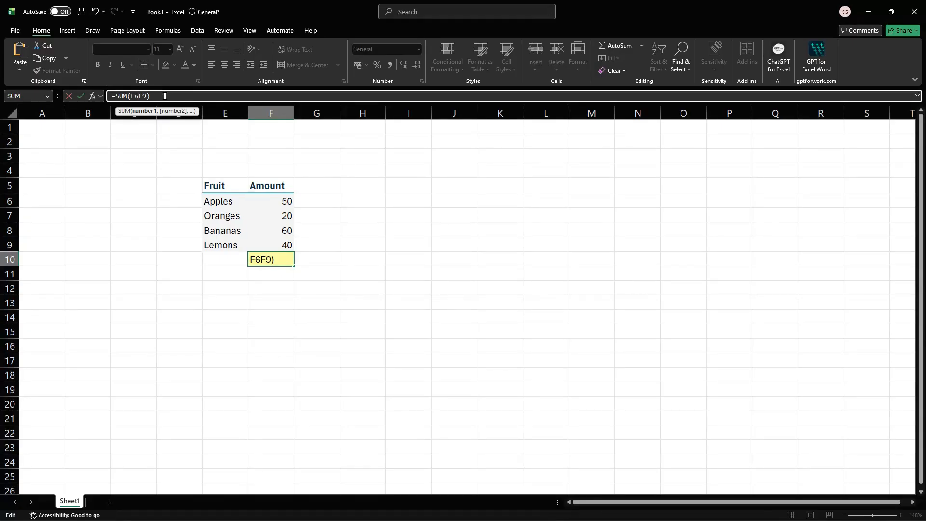
text(:)
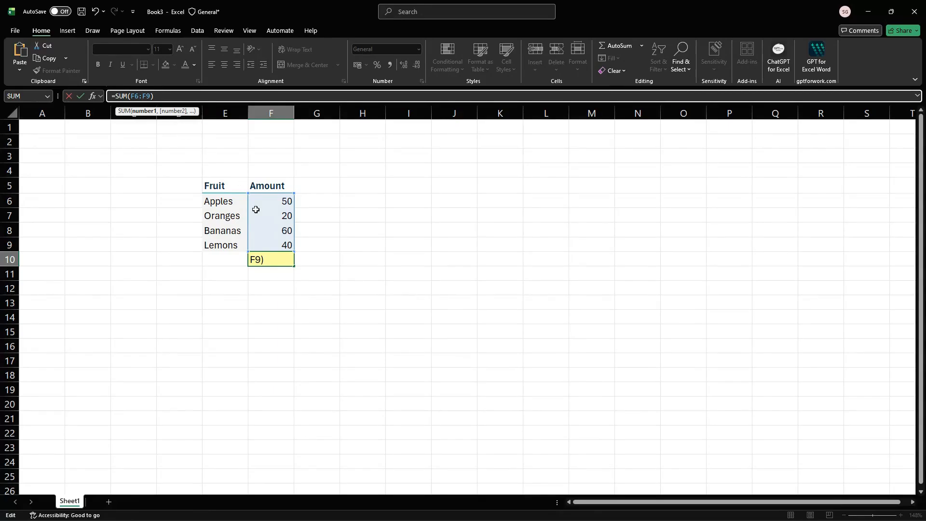
key(Return)
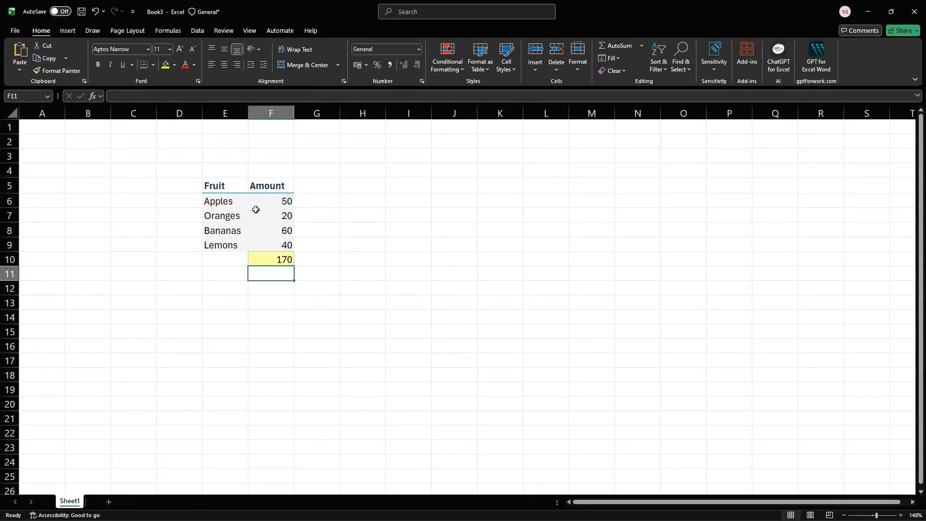
Re-enter the total in F10 with AutoSum over the range F6:F9.
click(281, 261)
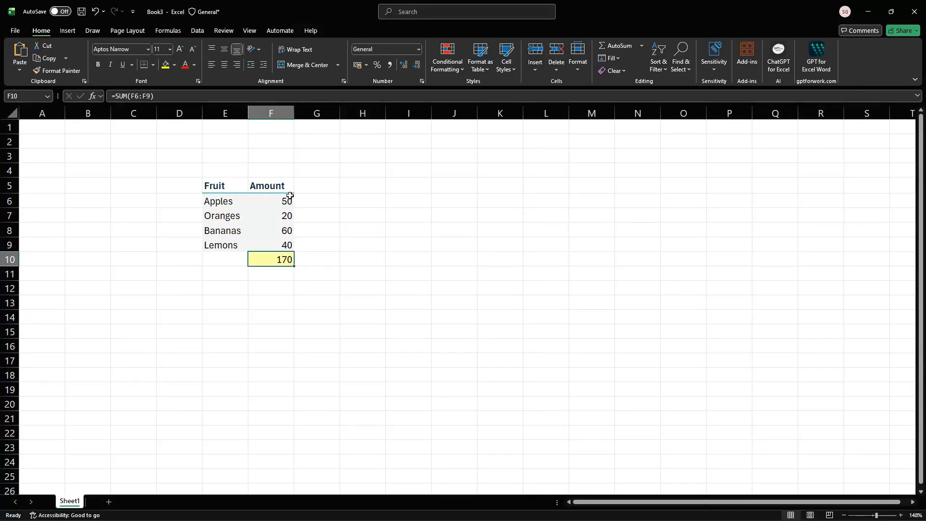
key(alt)
double_click(282, 260)
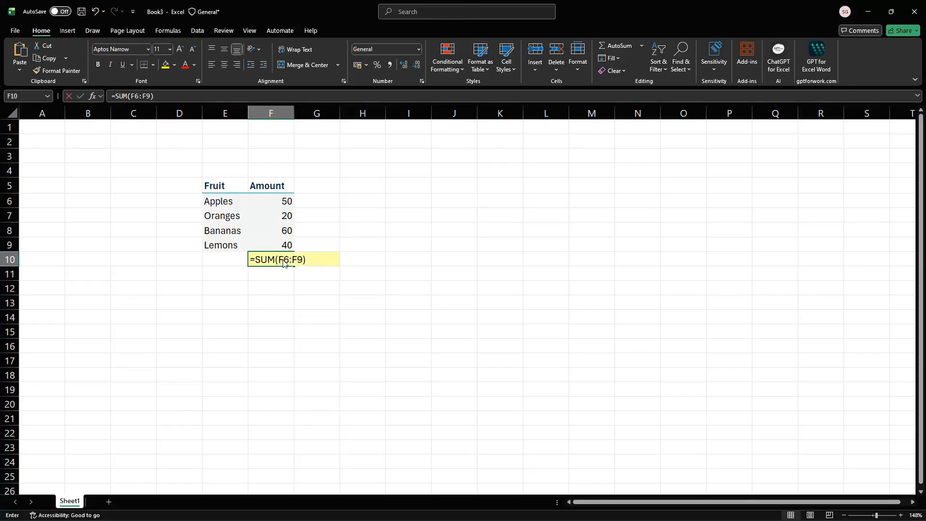
double_click(282, 260)
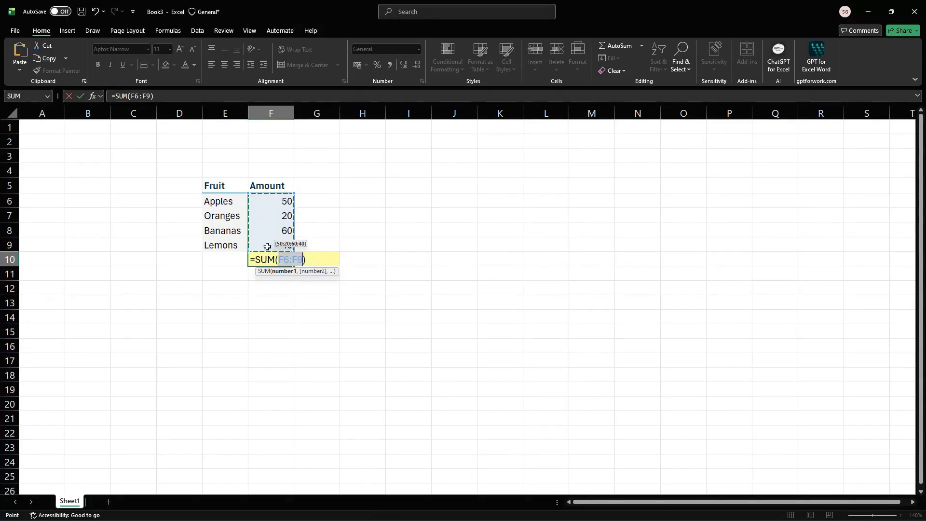
key(Return)
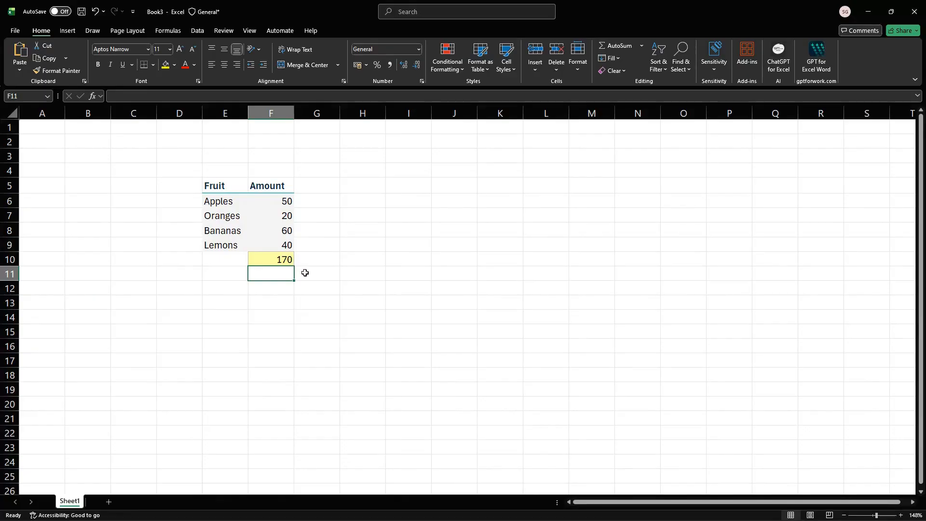
Add ">60" as a second argument to the F10 formula, making it =SUM(F6:F9, ">60").
click(281, 261)
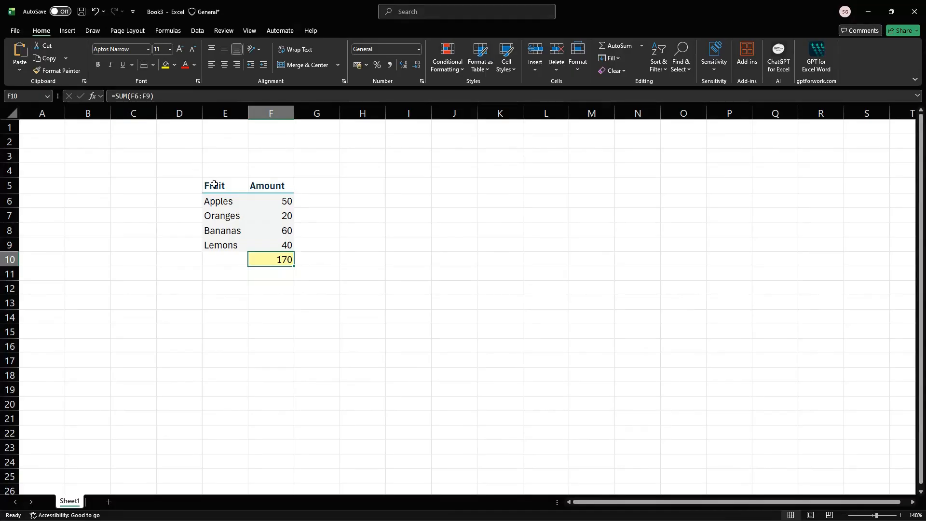
click(151, 96)
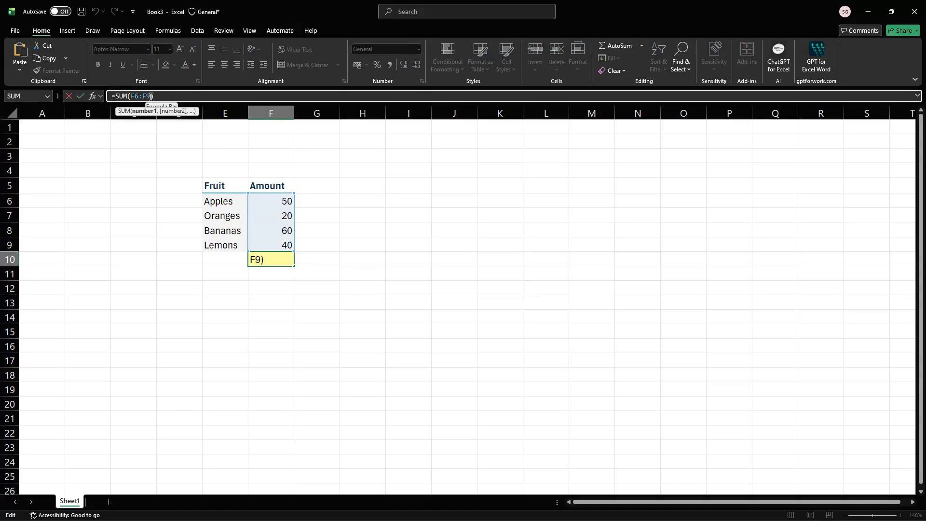
text(,)
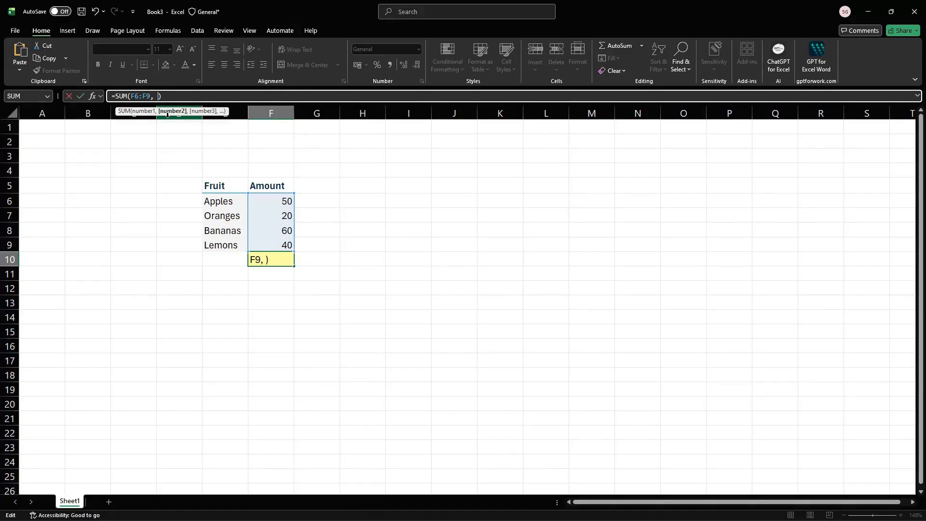
text(">60")
key(Return)
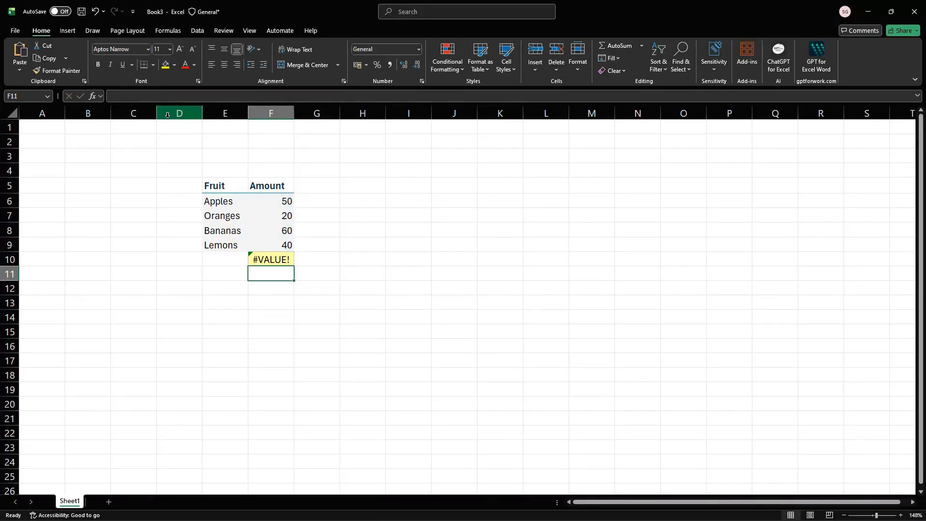
Change the function in cell F10 to SUMIF so the formula reads =SUMIF(F6:F9,">60").
click(275, 259)
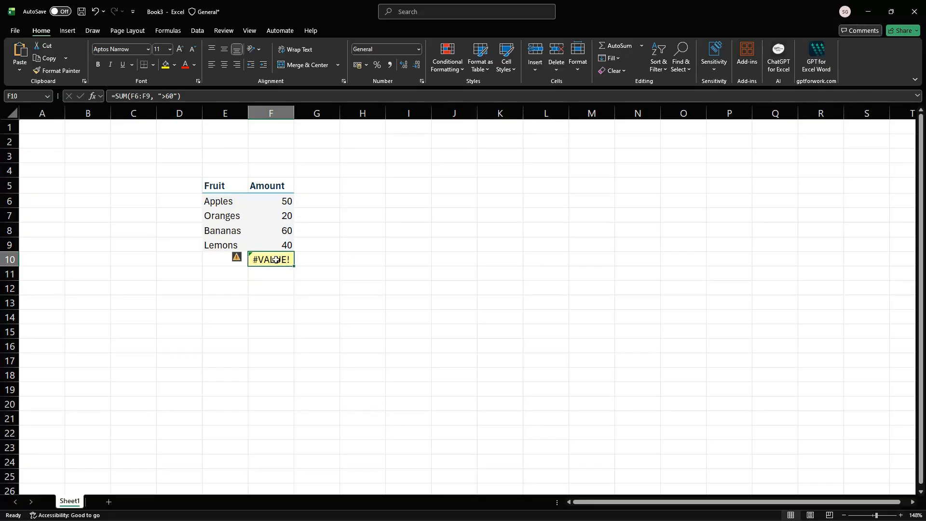
click(239, 259)
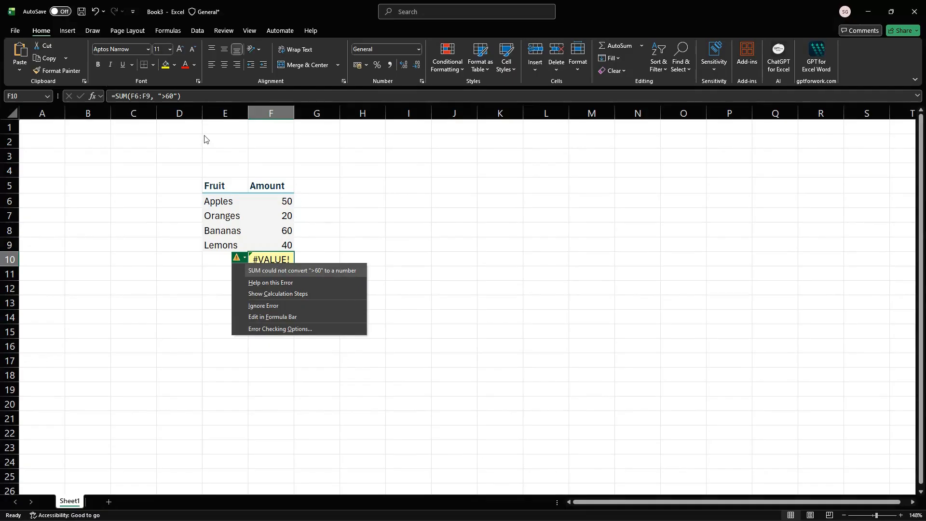
click(159, 96)
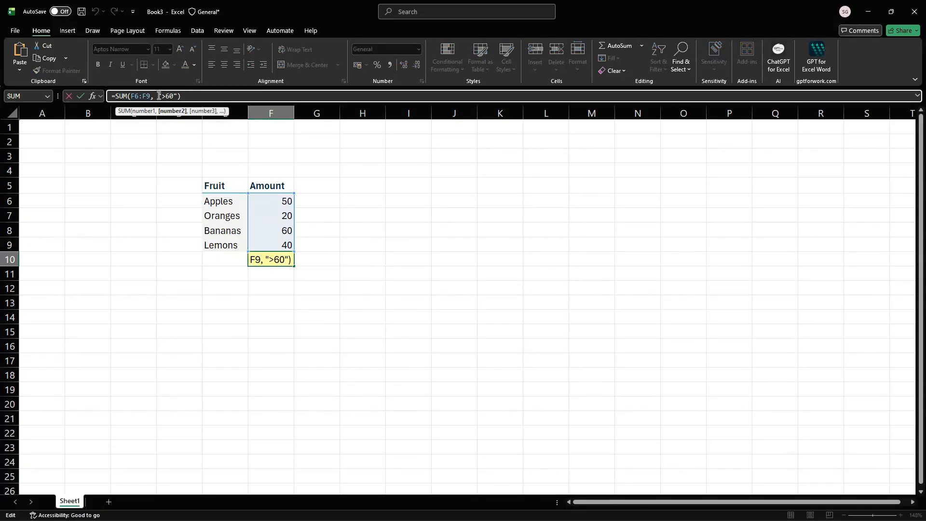
key(BackSpace)
click(128, 96)
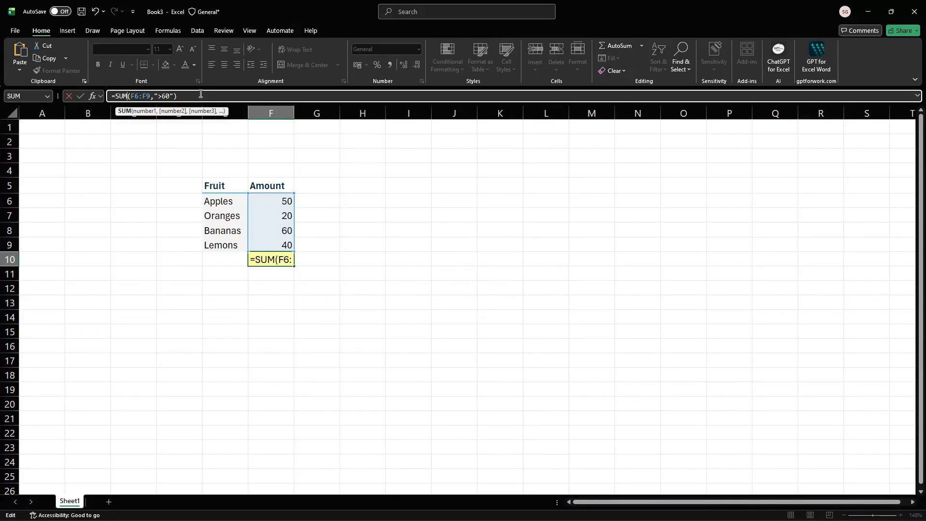
text(I)
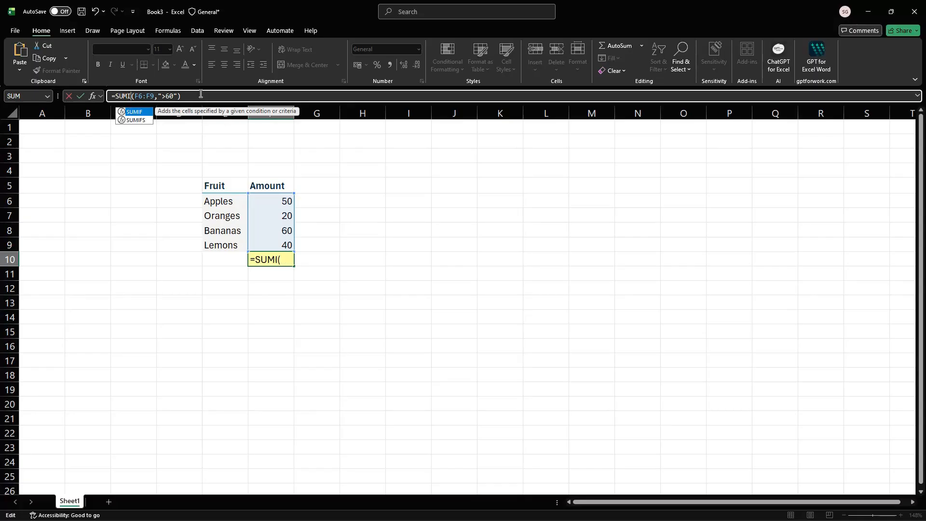
text(F)
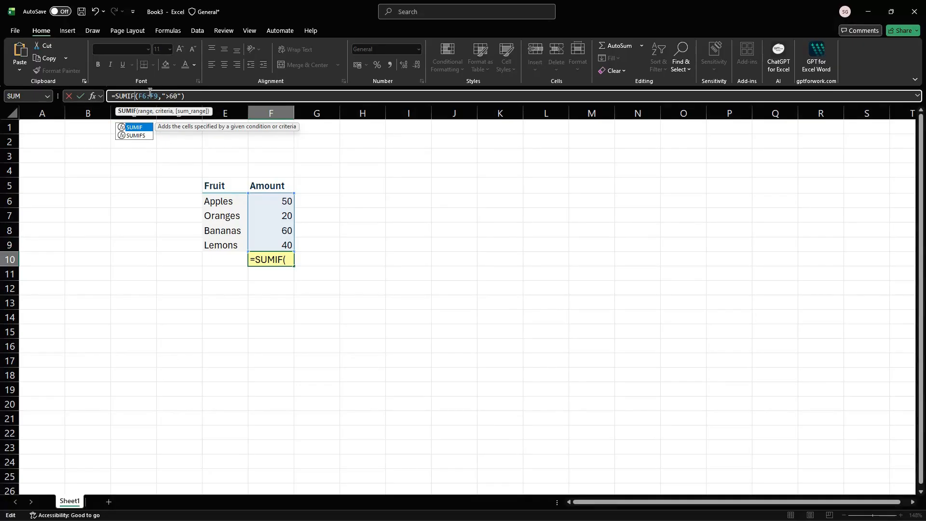
click(193, 93)
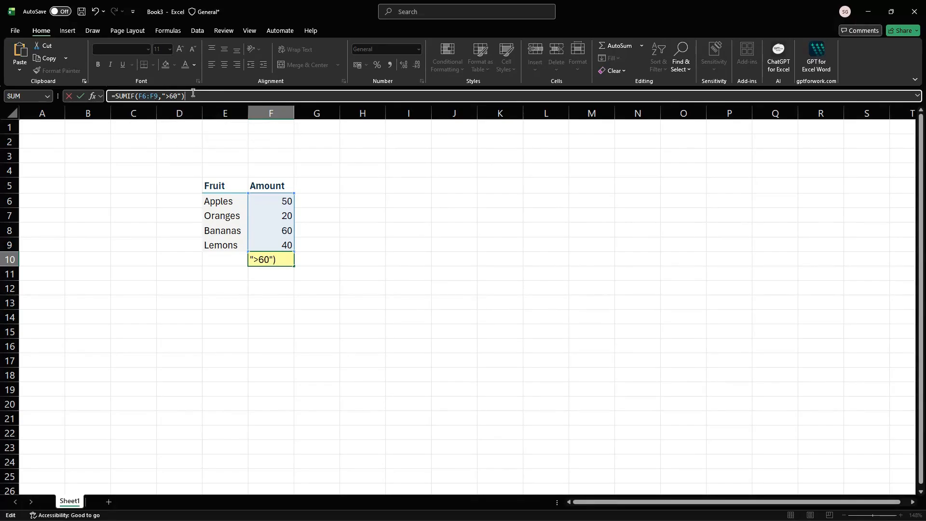
key(Return)
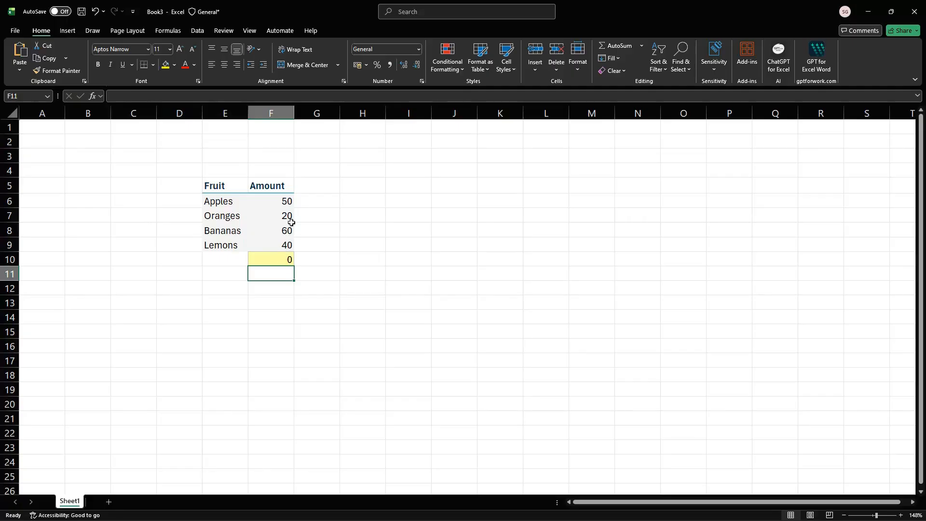
Change the criterion in the F10 formula to less than 60, making it =SUMIF(F6:F9,"<60").
click(275, 259)
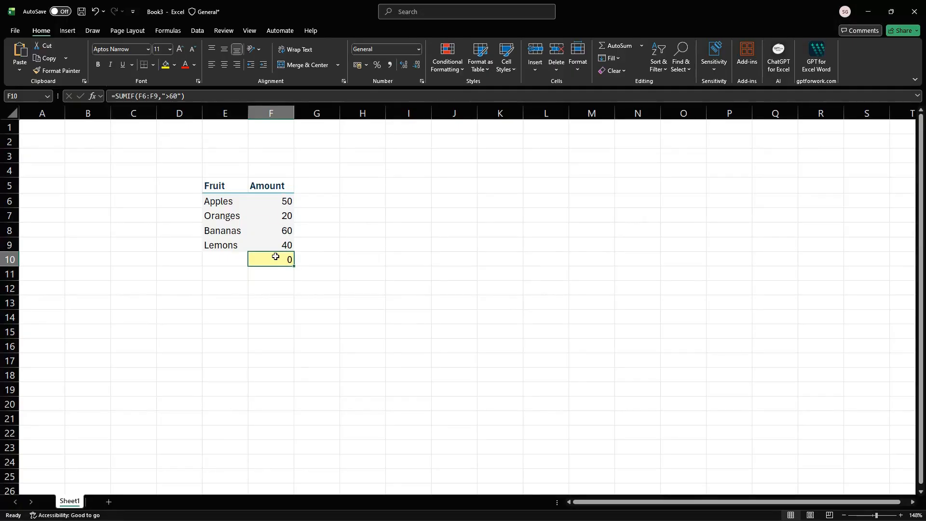
click(169, 96)
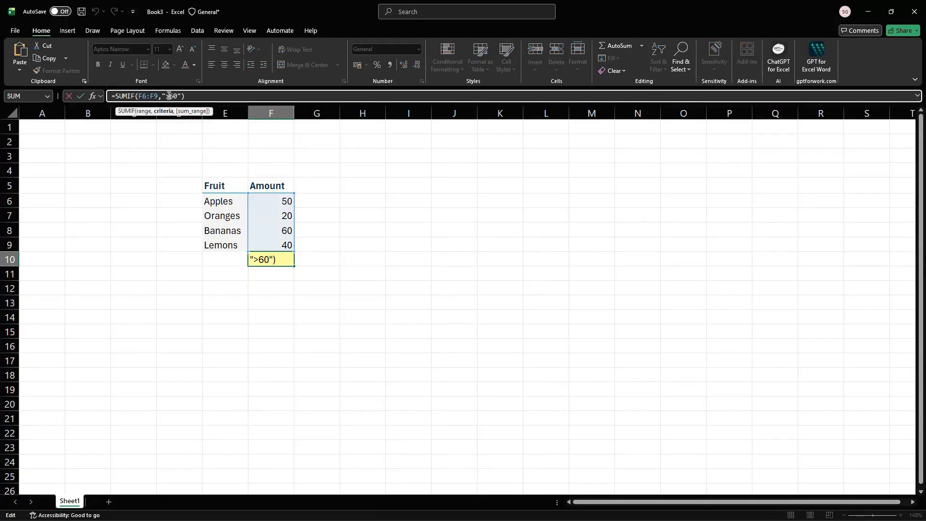
key(BackSpace)
text(<)
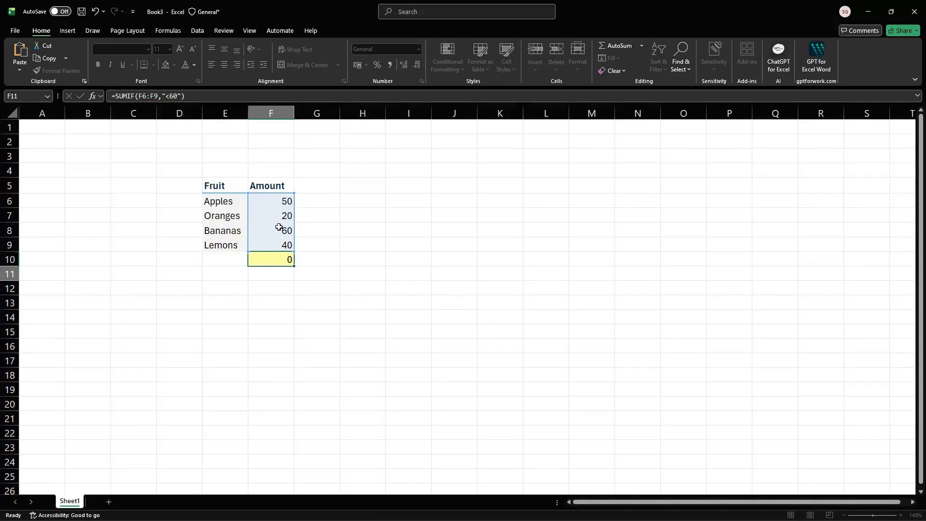
key(Return)
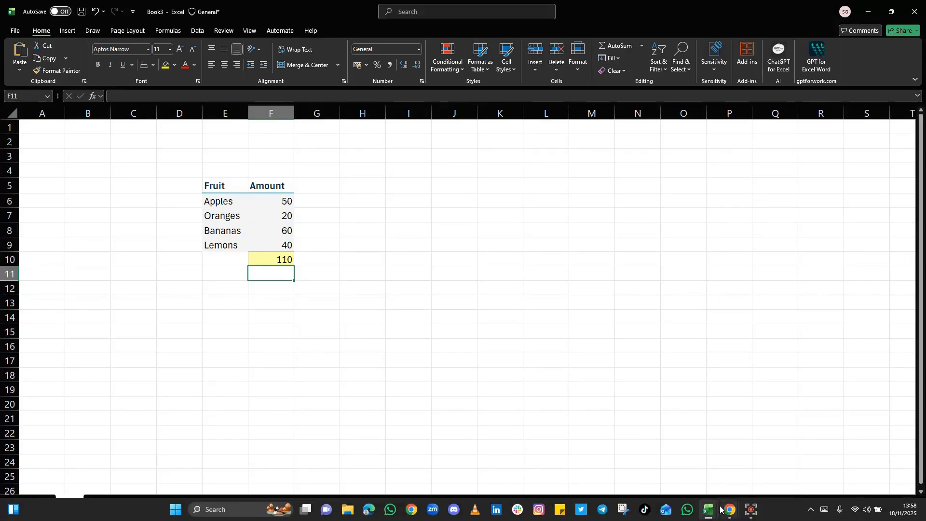
Switch to the Book1 workbook containing the state population table.
mouse_move(708, 510)
click(652, 470)
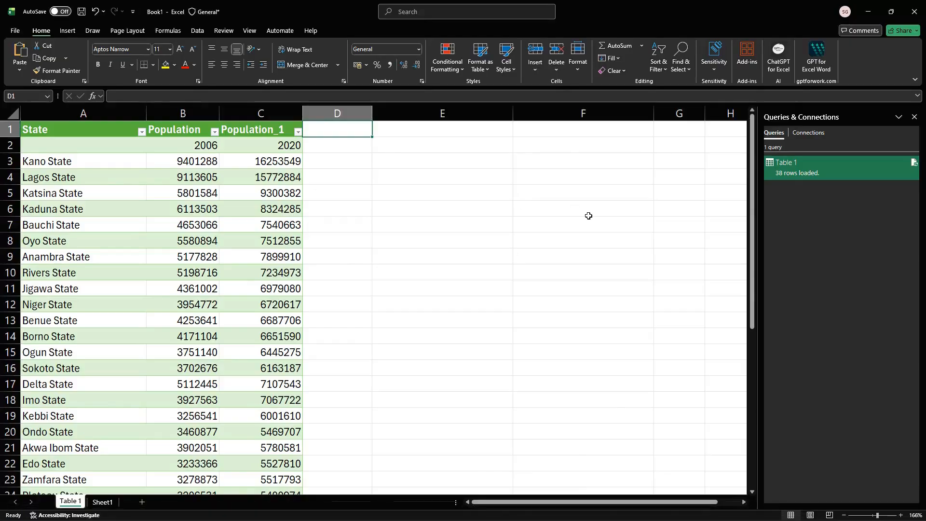
drag(752, 147, 756, 88)
Add Kano State's two population figures in D3 with AutoSum, and undo the automatic fill of the rest of the column.
click(324, 165)
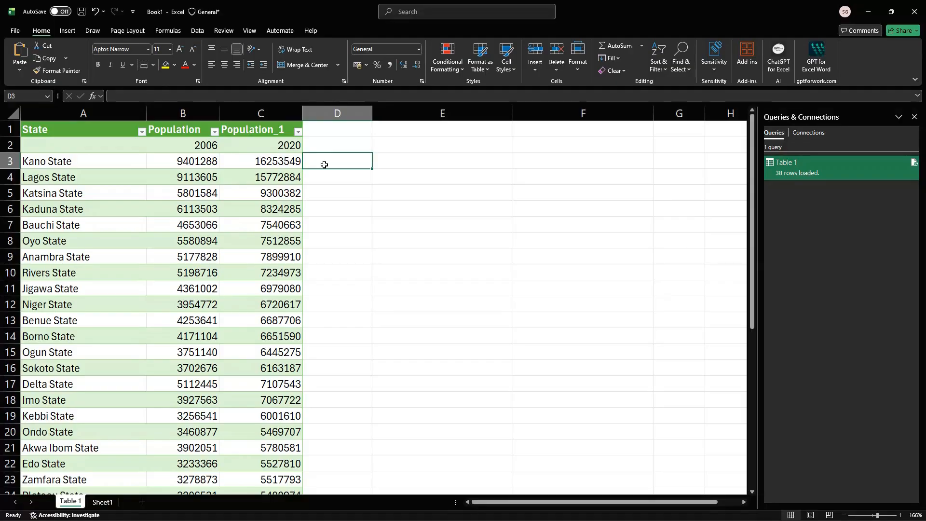
key(alt+equal)
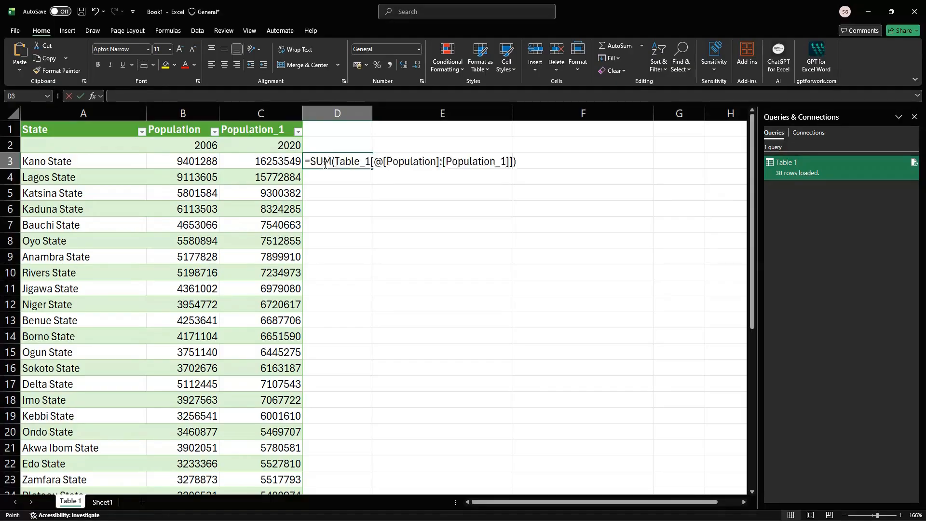
key(Return)
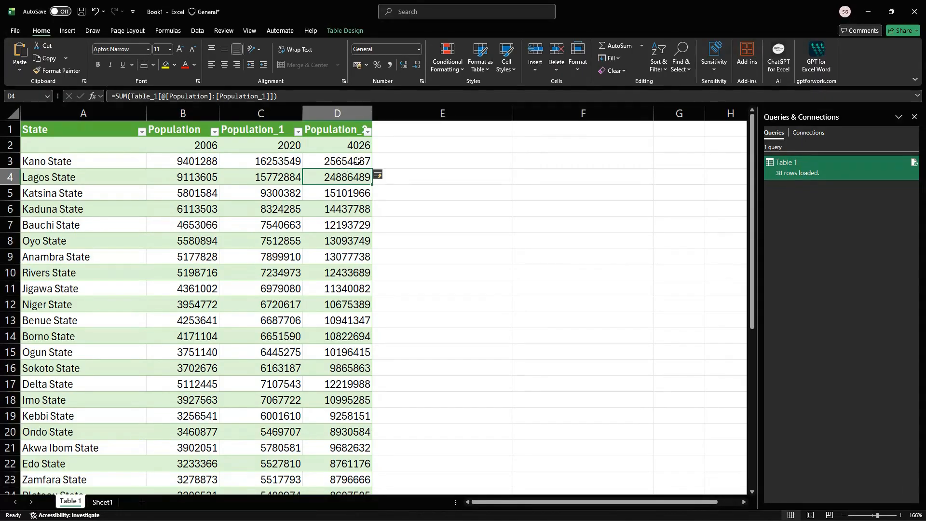
key(ctrl+z)
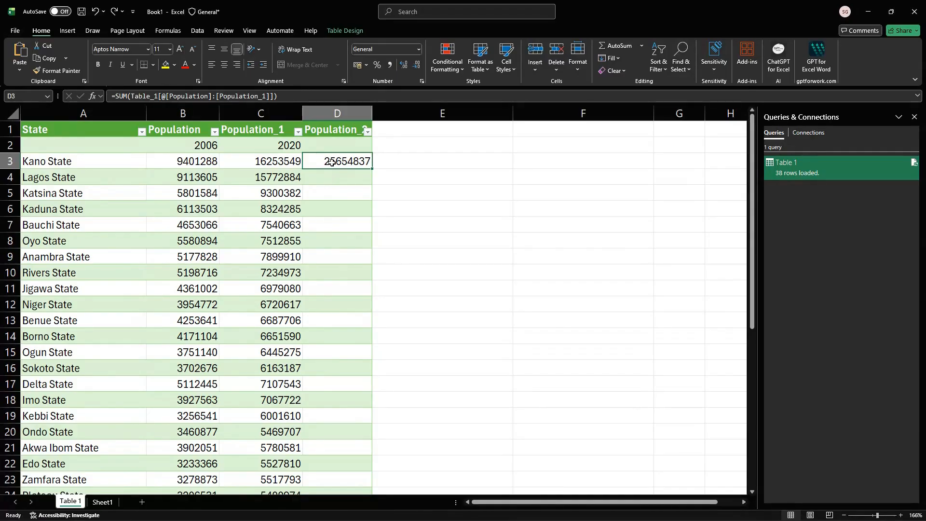
Replace the formula in D3 with =SUM(B3:B4), and undo its automatic fill through the rest of the column.
text(+)
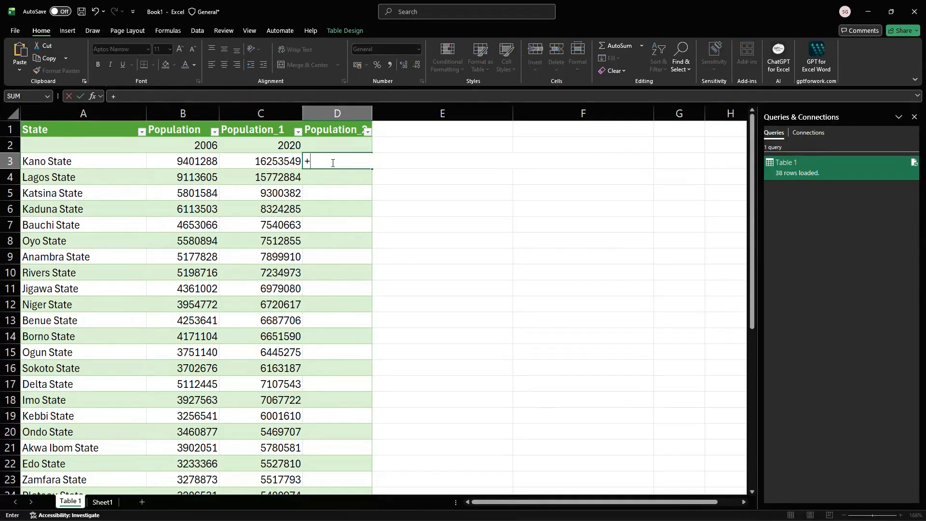
key(BackSpace)
text(=)
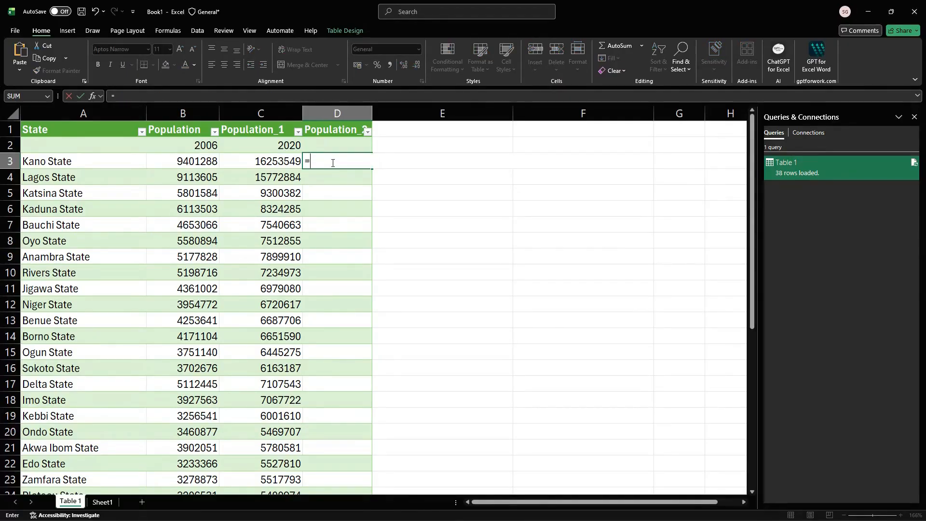
text(Sum)
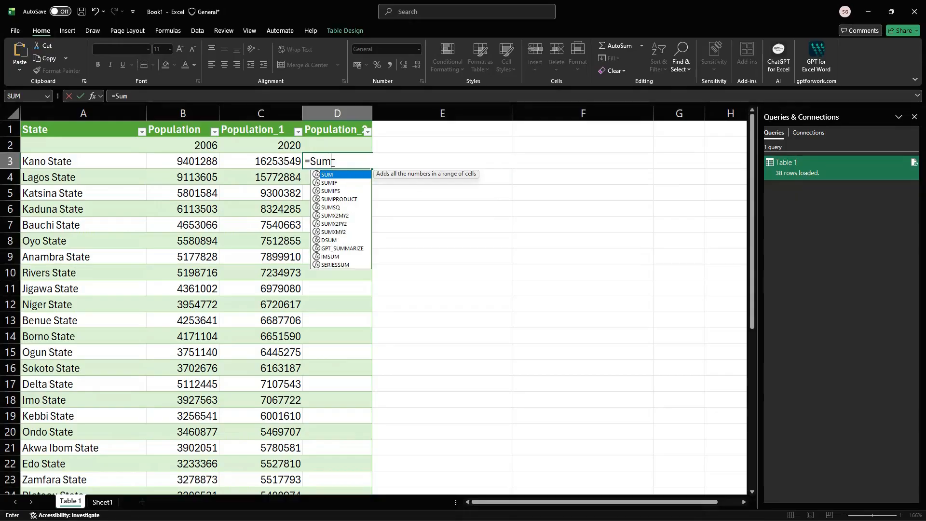
key(BackSpace)
key(BackSpace)
text(Um)
key(BackSpace)
text(M()
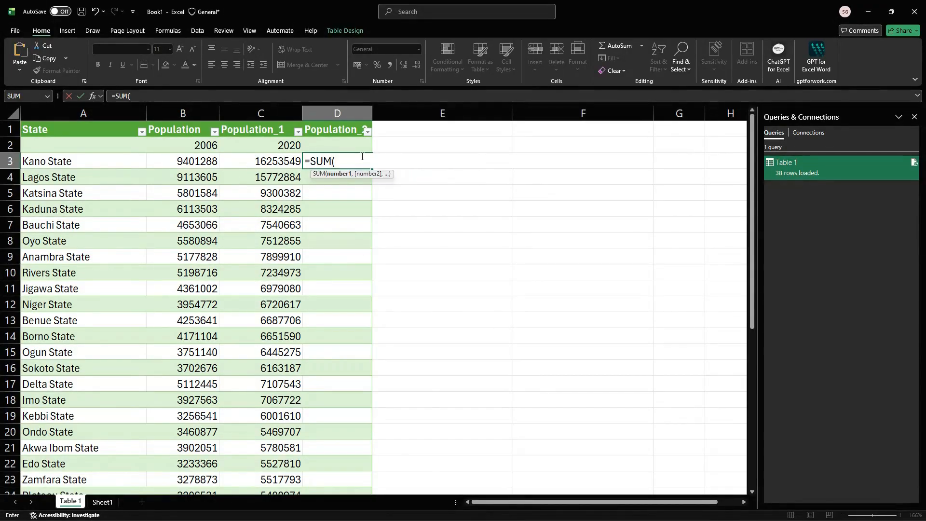
text(B3)
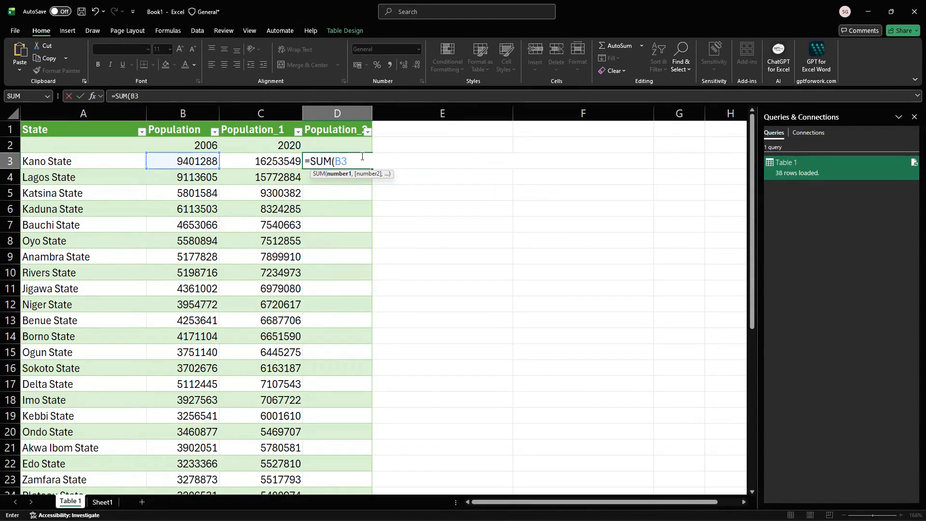
text(:B)
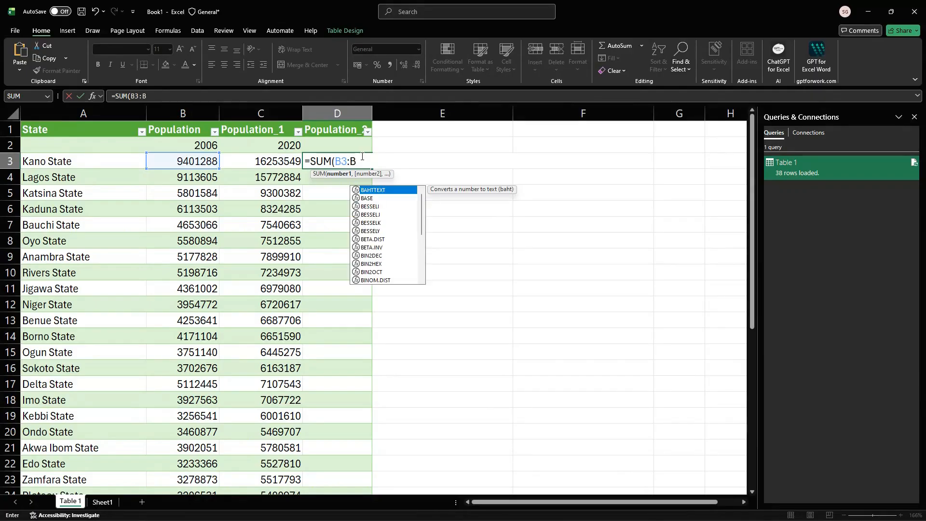
text($)
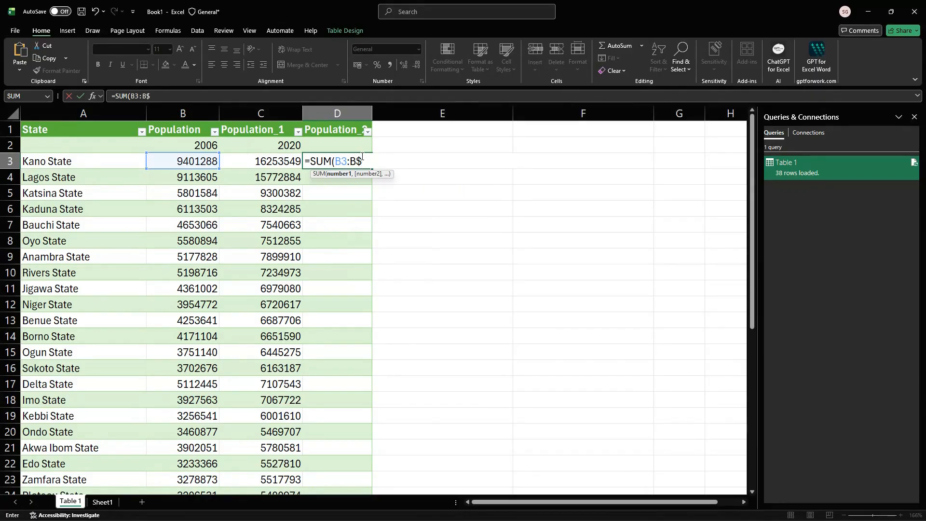
key(BackSpace)
text(4)
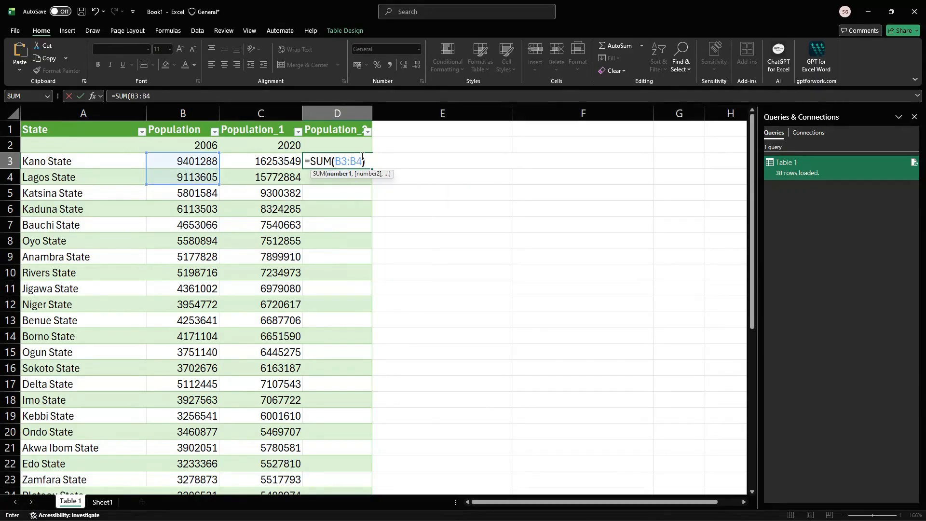
key(Return)
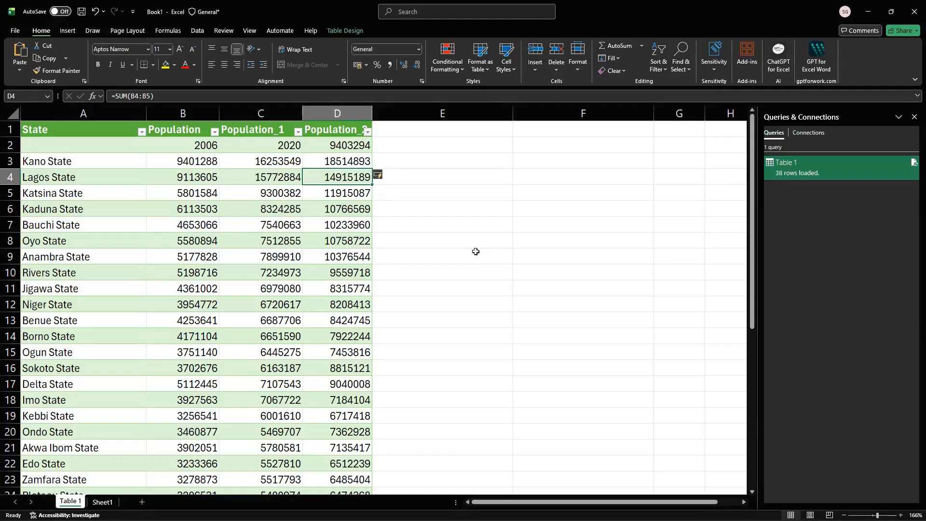
key(ctrl+z)
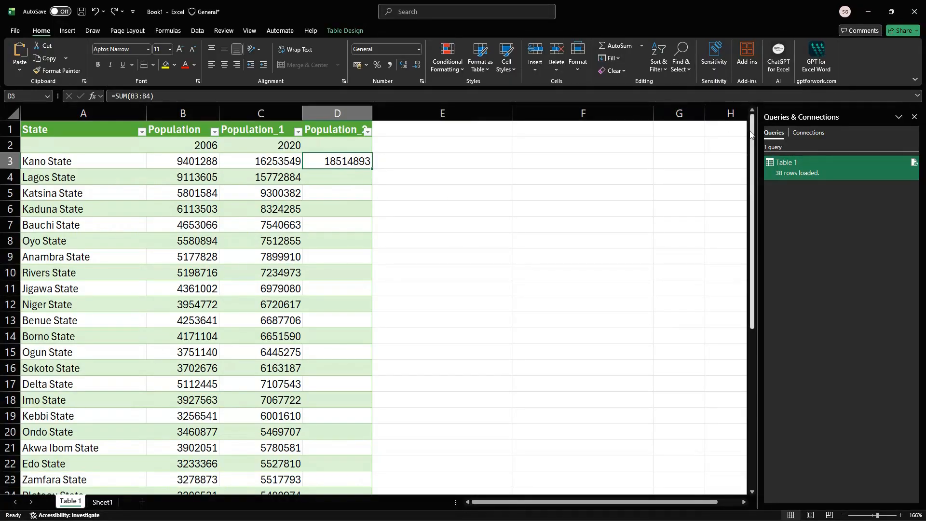
Enter the label Total in cell A40, directly below the Bayelsa State row.
drag(751, 132, 742, 228)
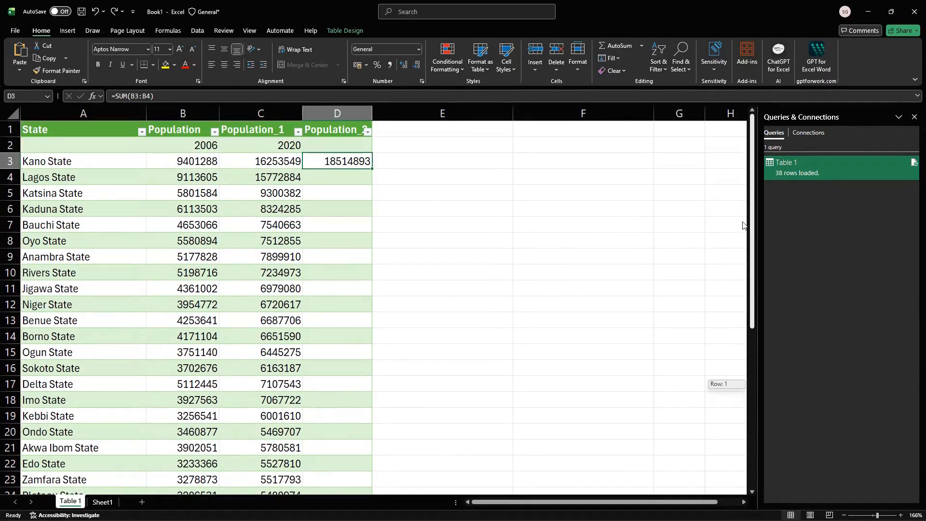
drag(743, 226, 742, 223)
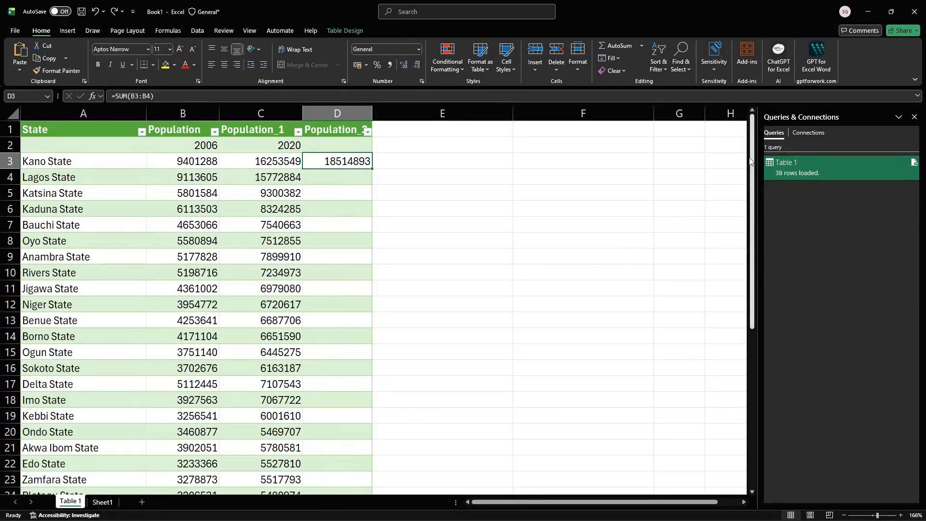
drag(750, 162, 744, 371)
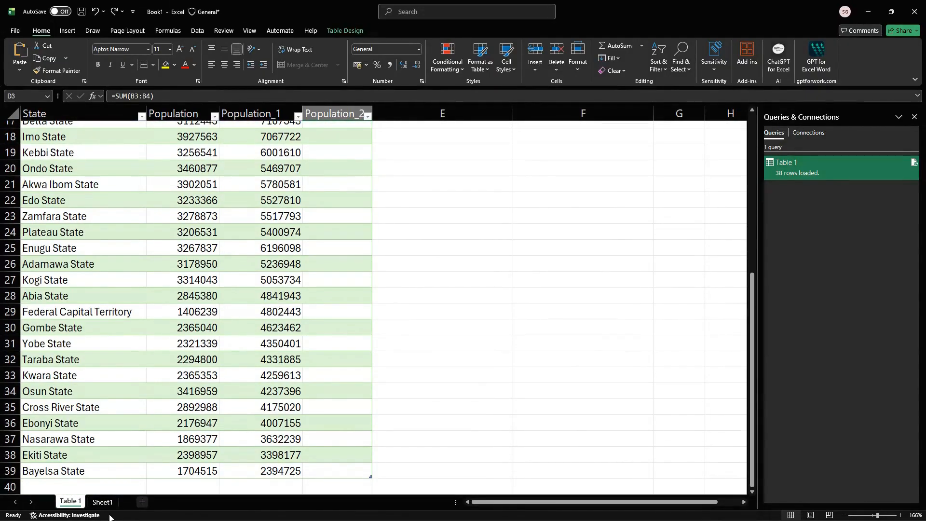
click(172, 486)
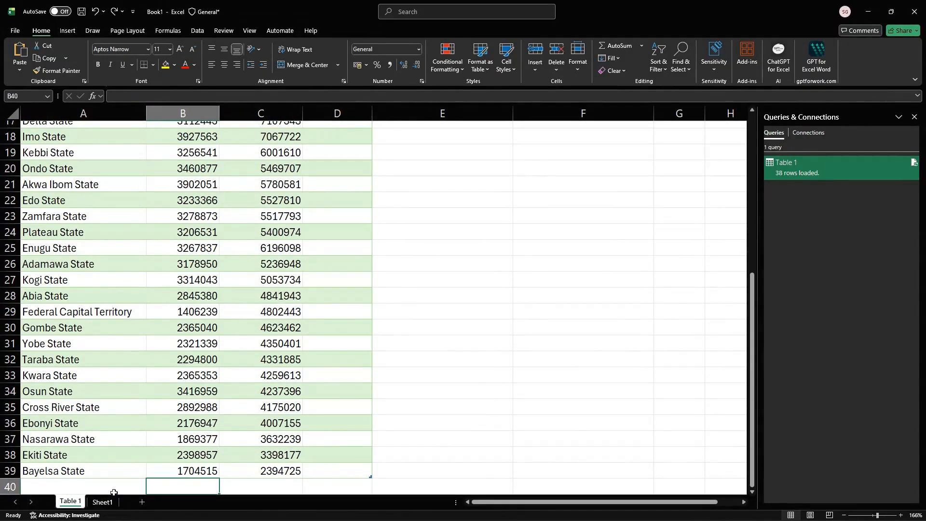
click(58, 491)
text(T)
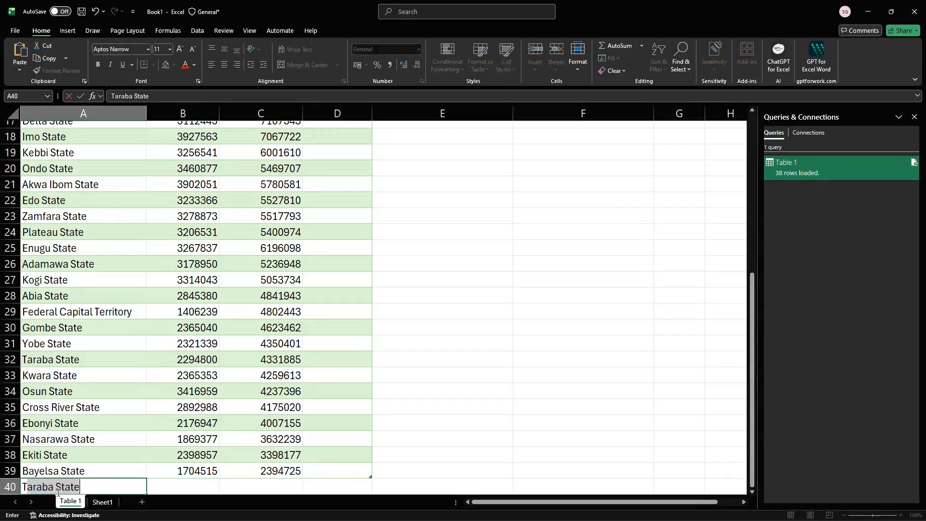
text(otal)
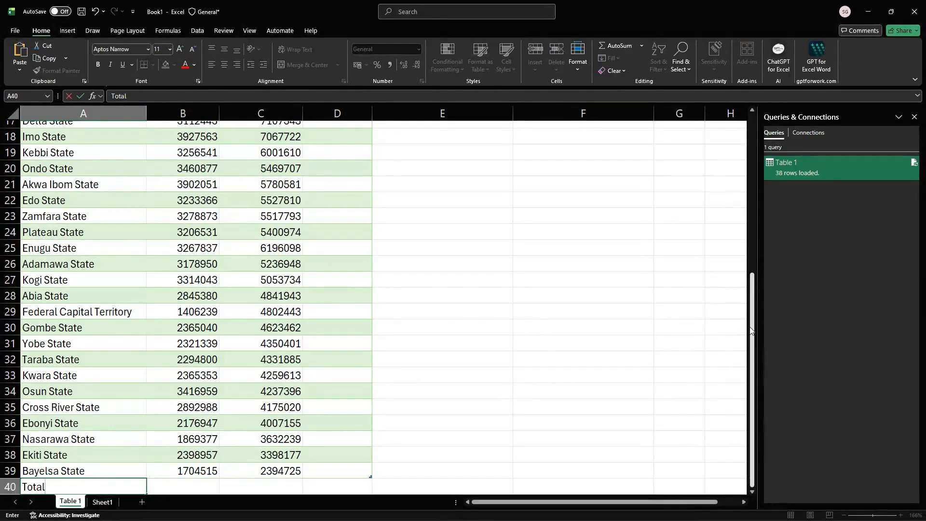
drag(753, 329, 752, 329)
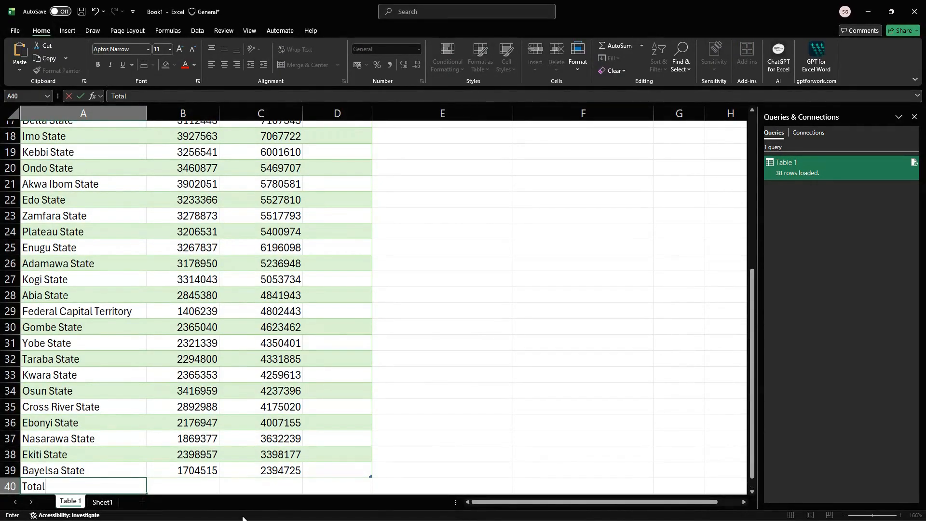
click(177, 485)
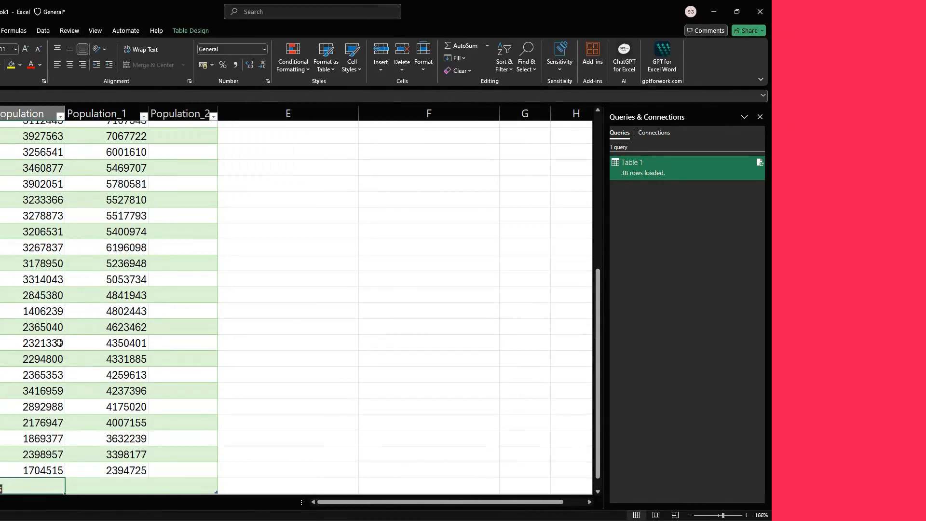